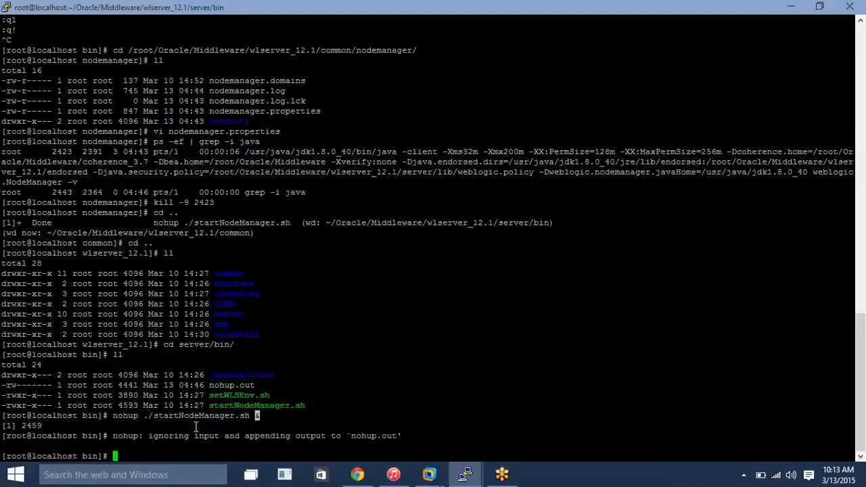
# - Run ifconfig in the terminal and copy the IPv4 address of the eth1 interface
pyautogui.click(172, 435)
pyautogui.write('ifconfig')
pyautogui.press('Return')
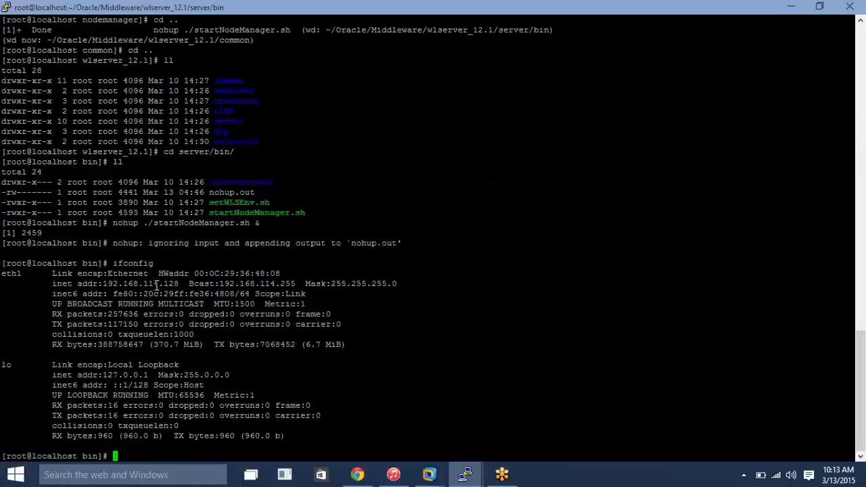
pyautogui.doubleClick(157, 284)
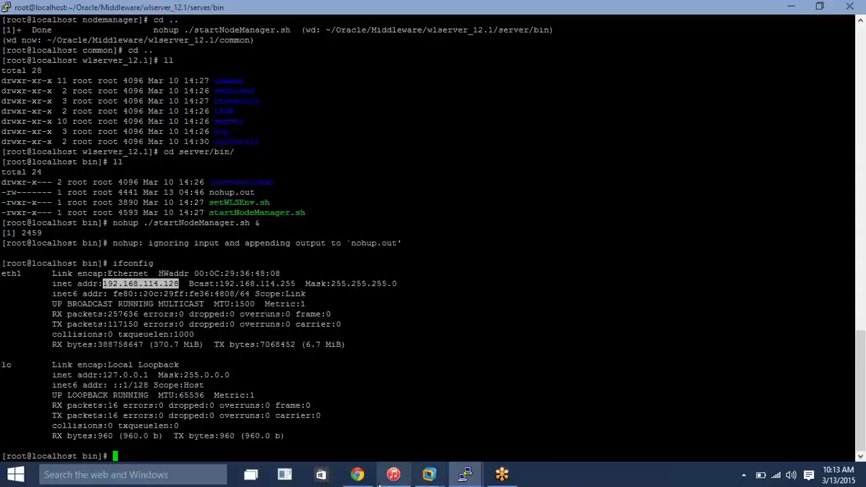
# - Switch to the WebLogic Administration Console in Chrome and undo all pending configuration changes
pyautogui.click(357, 475)
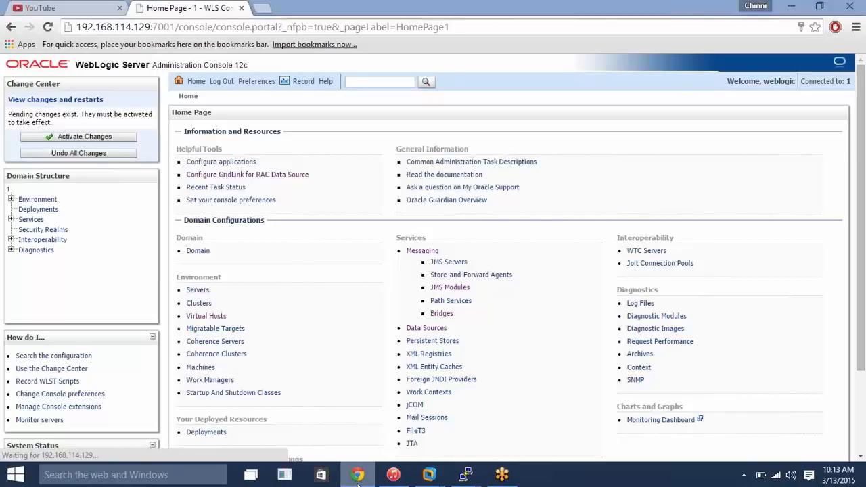
pyautogui.click(358, 474)
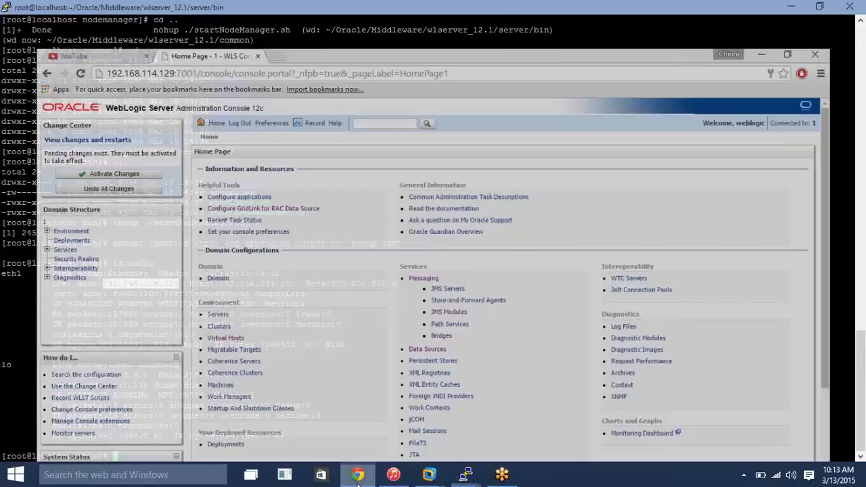
pyautogui.click(357, 475)
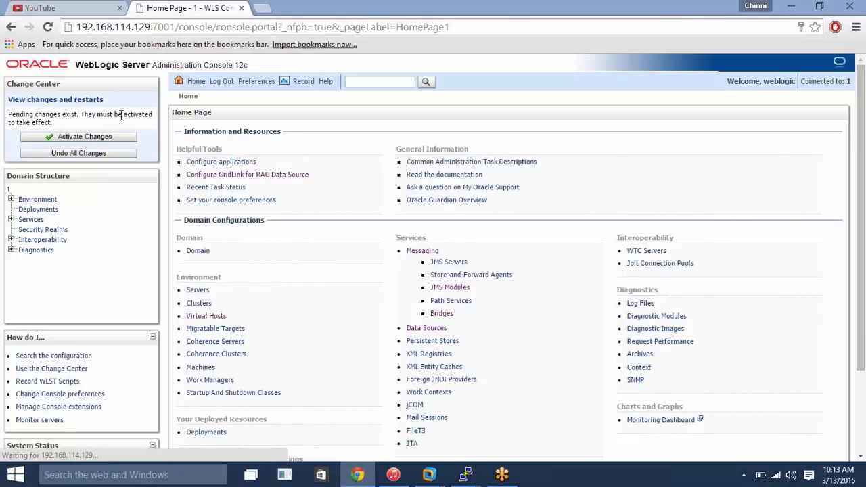
pyautogui.click(106, 154)
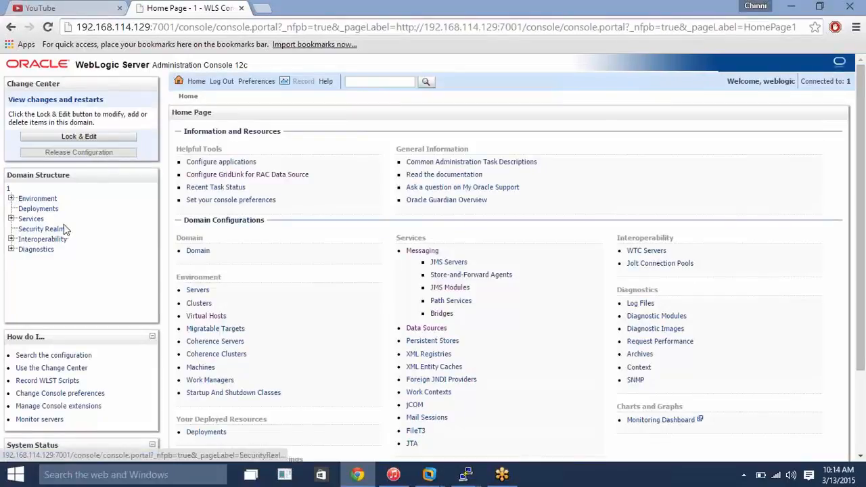
# - Delete the managed server ms1 from the domain's servers and activate the changes
pyautogui.click(202, 293)
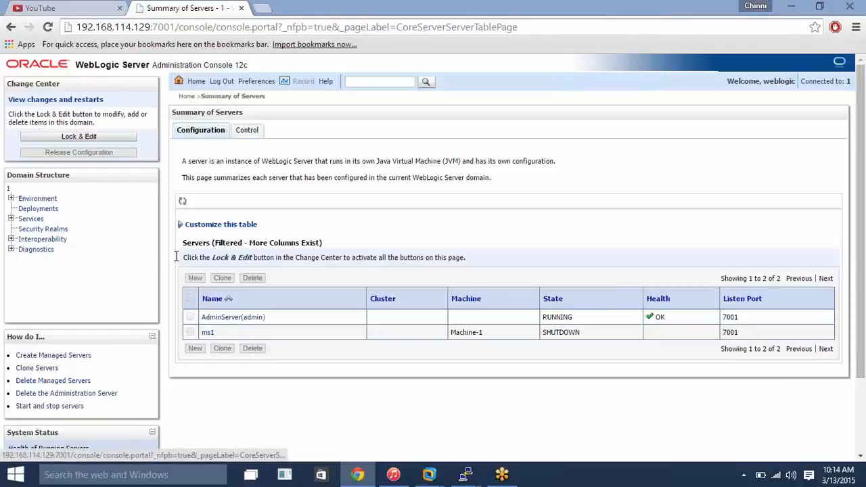
pyautogui.click(79, 139)
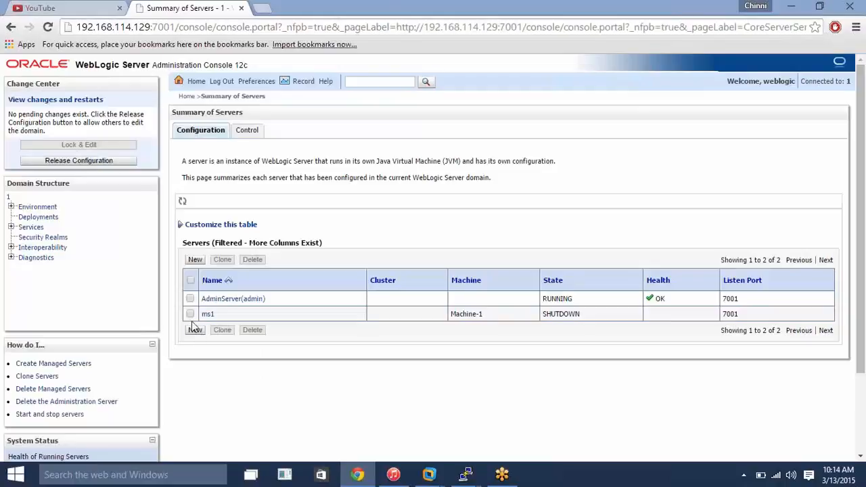
pyautogui.click(191, 314)
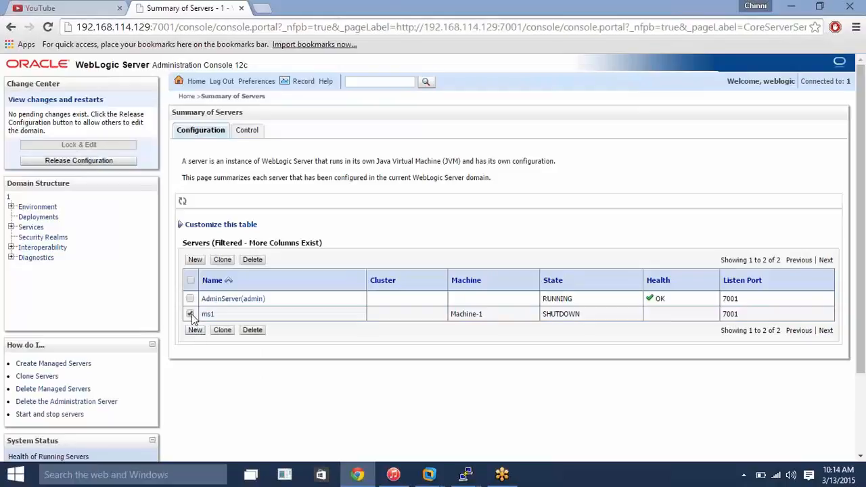
pyautogui.click(252, 260)
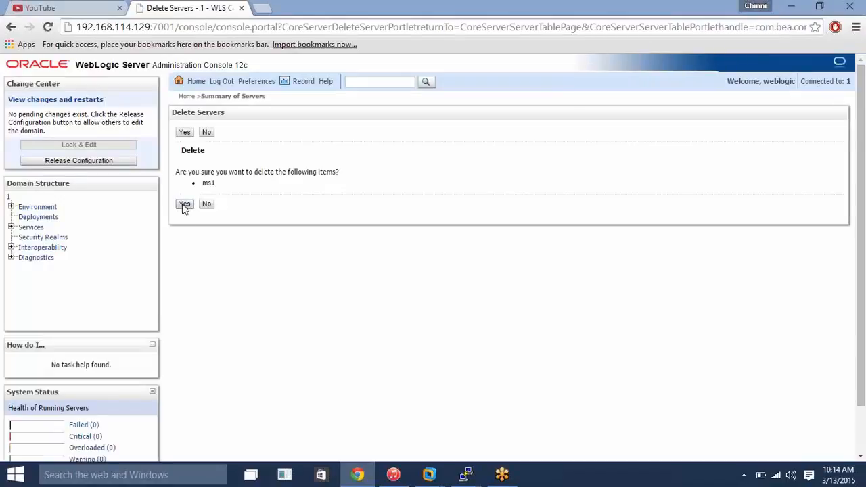
pyautogui.click(183, 204)
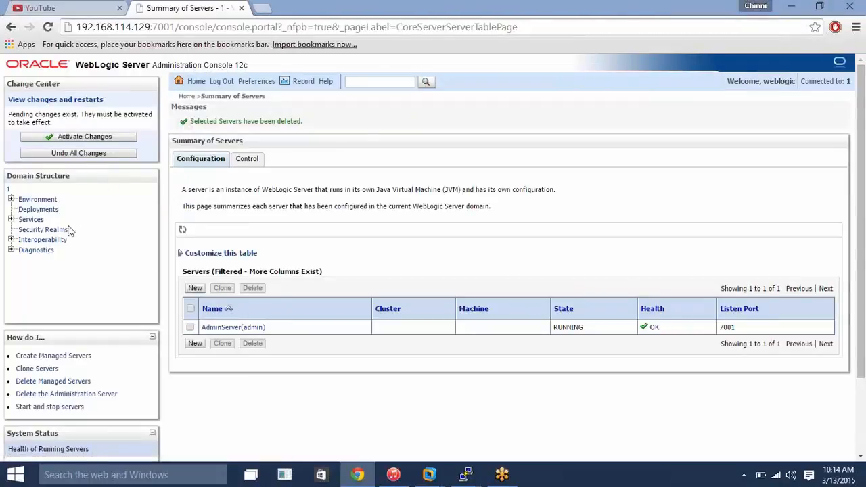
pyautogui.click(98, 139)
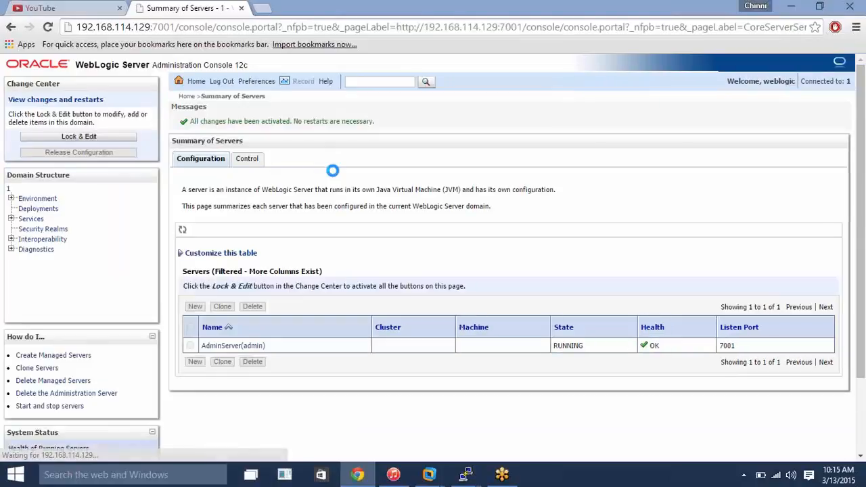
# - Delete the machine Machine-1 from the domain environment and activate the changes
pyautogui.click(11, 199)
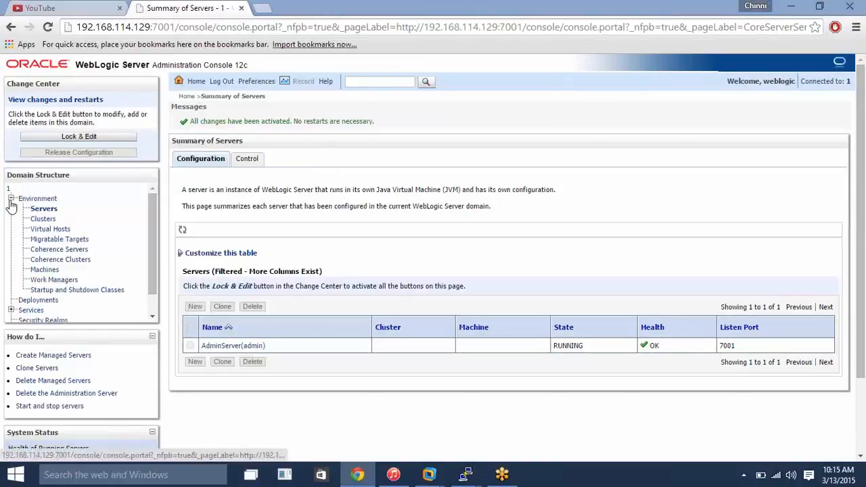
pyautogui.click(41, 271)
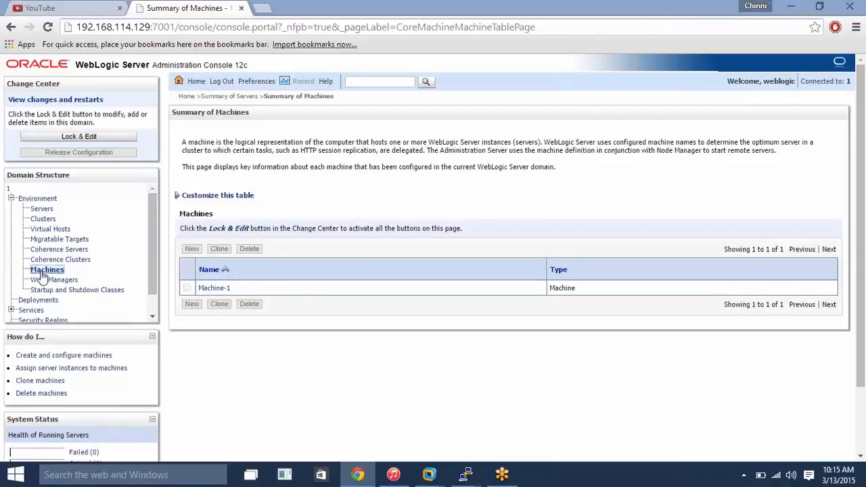
pyautogui.click(98, 137)
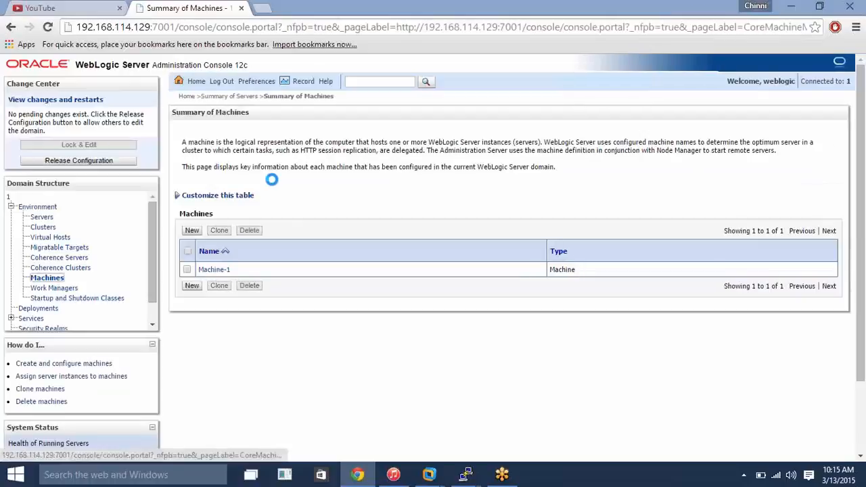
pyautogui.click(187, 270)
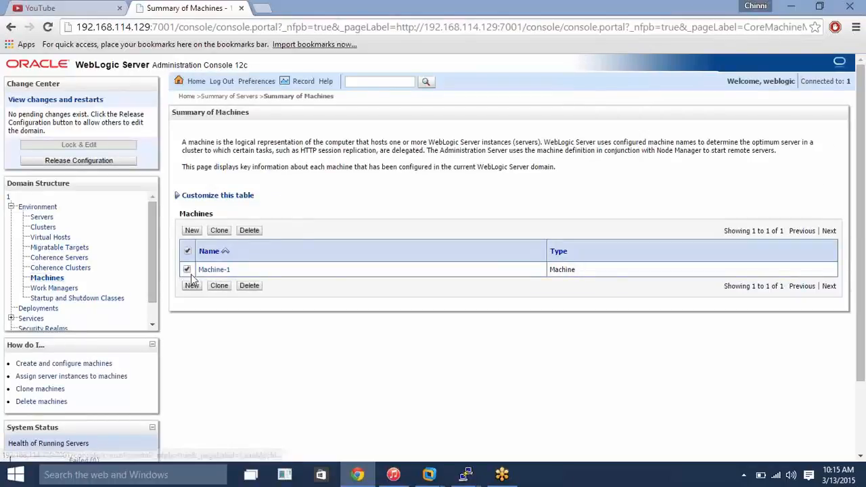
pyautogui.click(250, 230)
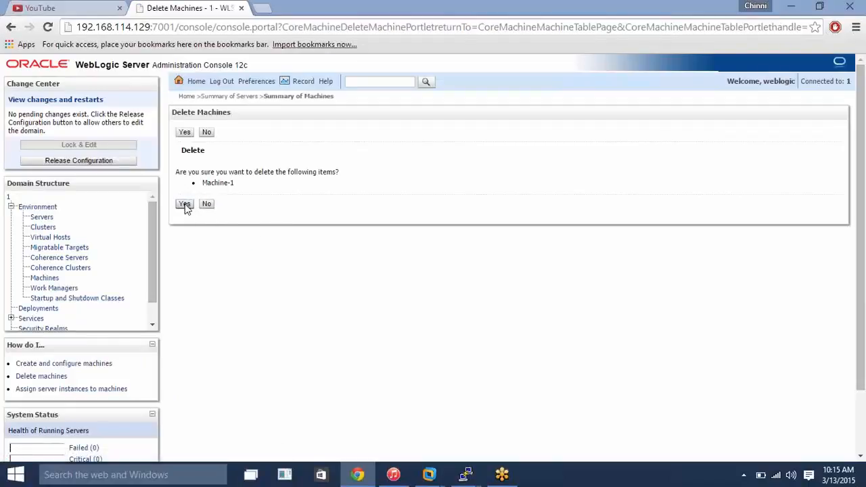
pyautogui.click(186, 205)
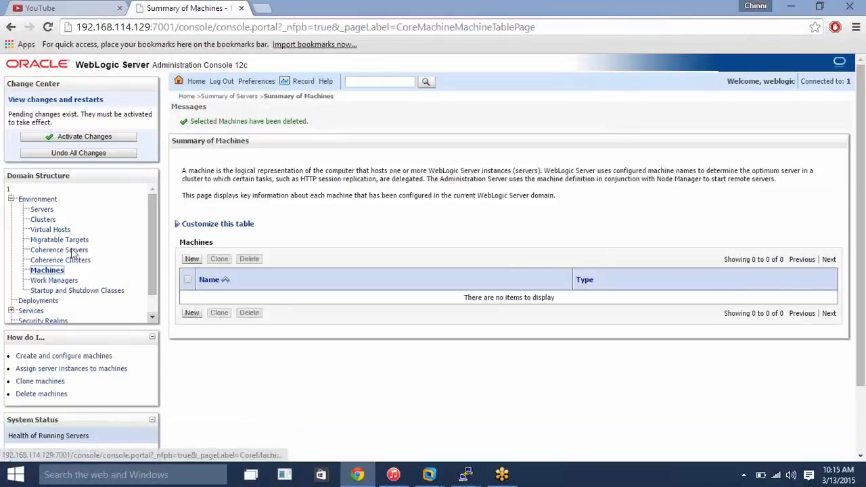
pyautogui.click(84, 137)
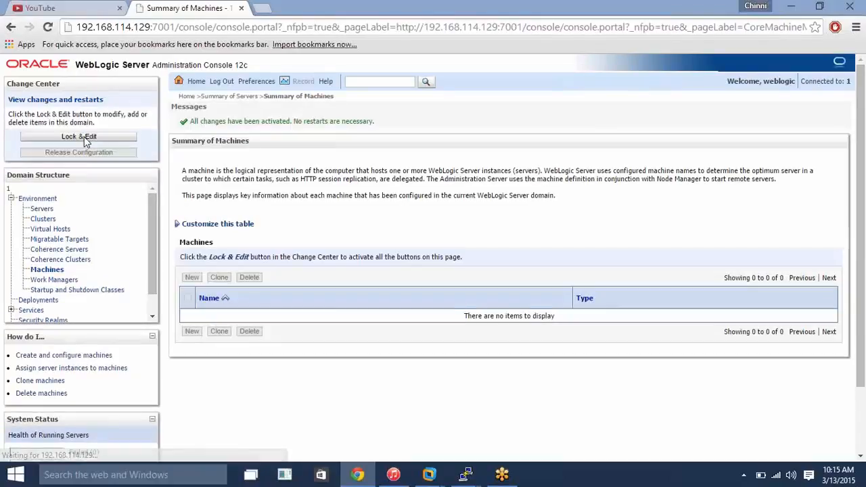
# - Create a stand-alone server ms1 with listen address 192.168.114.128 and listen port 7001, and activate the changes
pyautogui.click(43, 211)
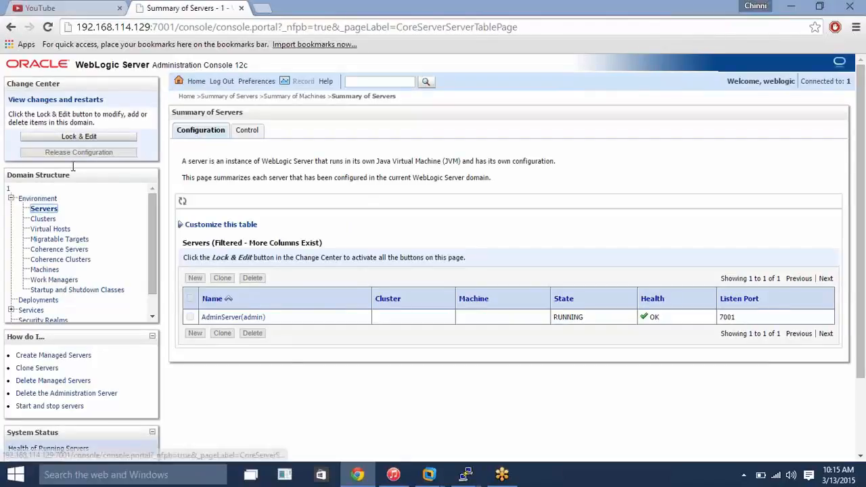
pyautogui.click(71, 136)
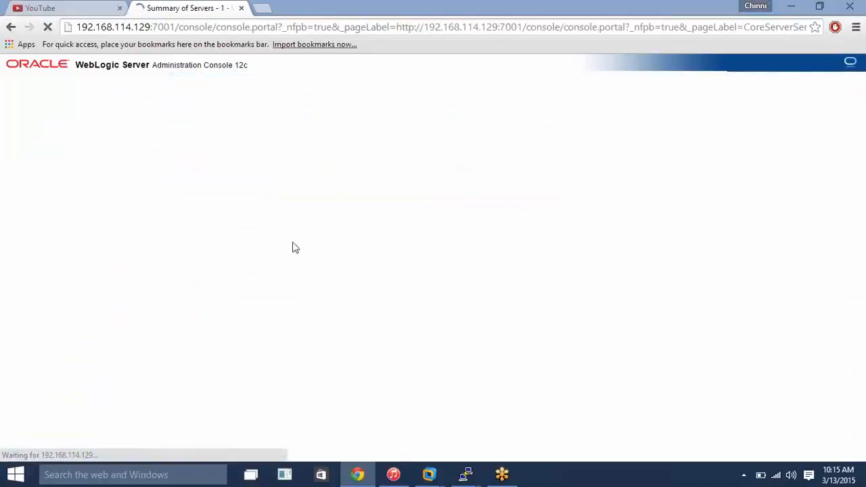
pyautogui.click(195, 316)
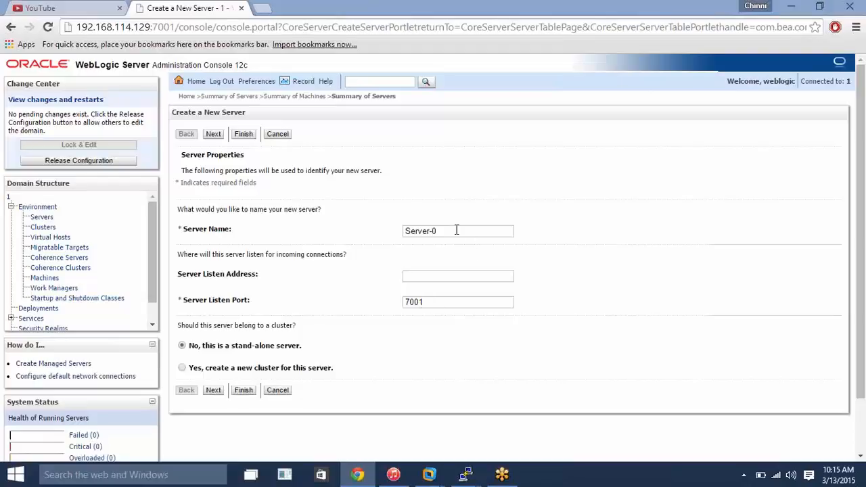
pyautogui.moveTo(461, 231); pyautogui.dragTo(267, 208)
pyautogui.write('ms1')
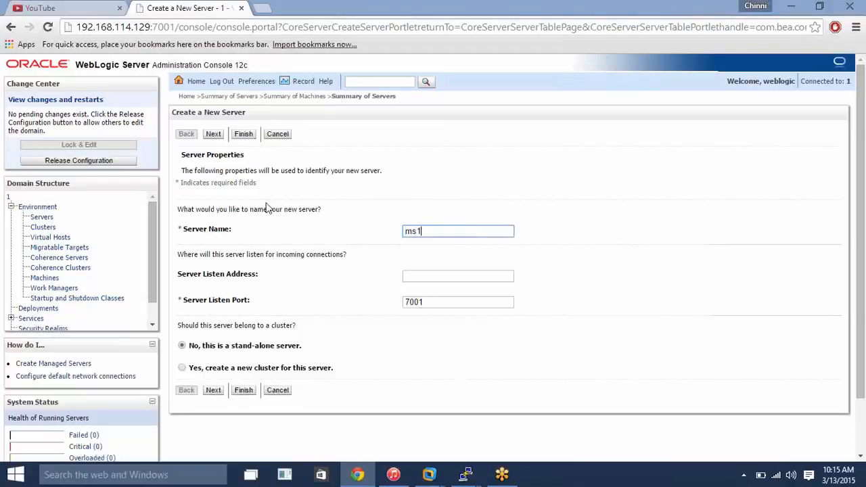
pyautogui.click(425, 275)
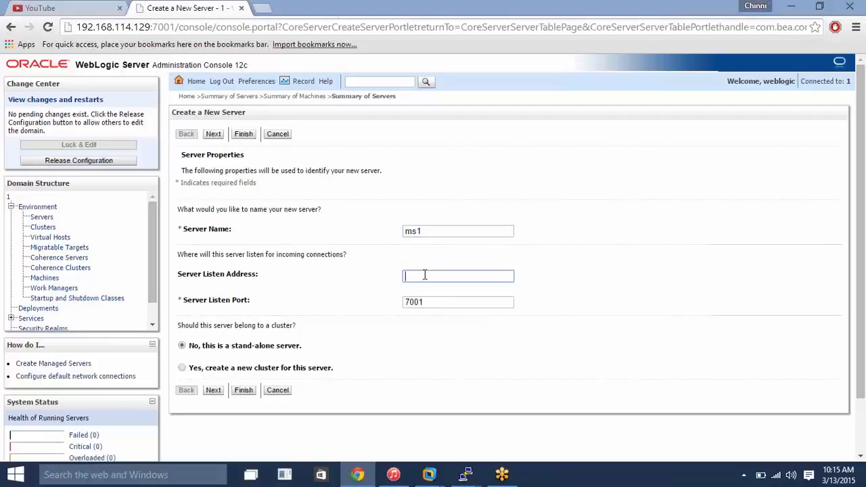
pyautogui.write('192.168.114.128')
pyautogui.click(214, 391)
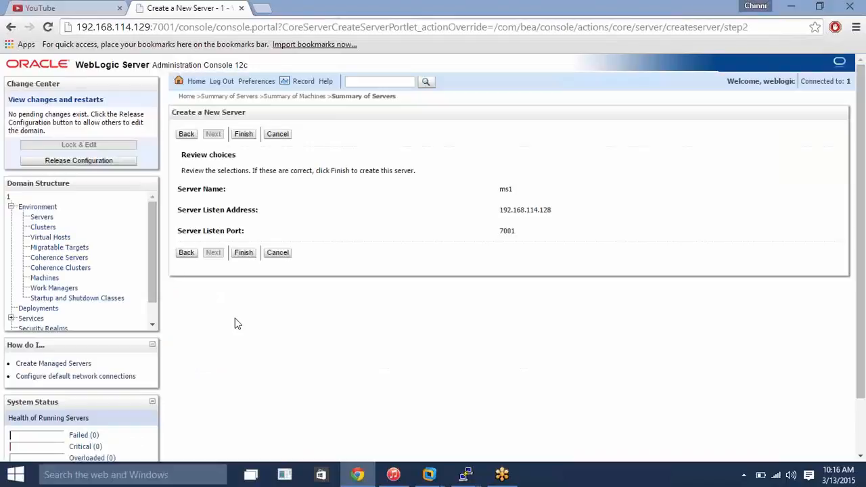
pyautogui.click(242, 254)
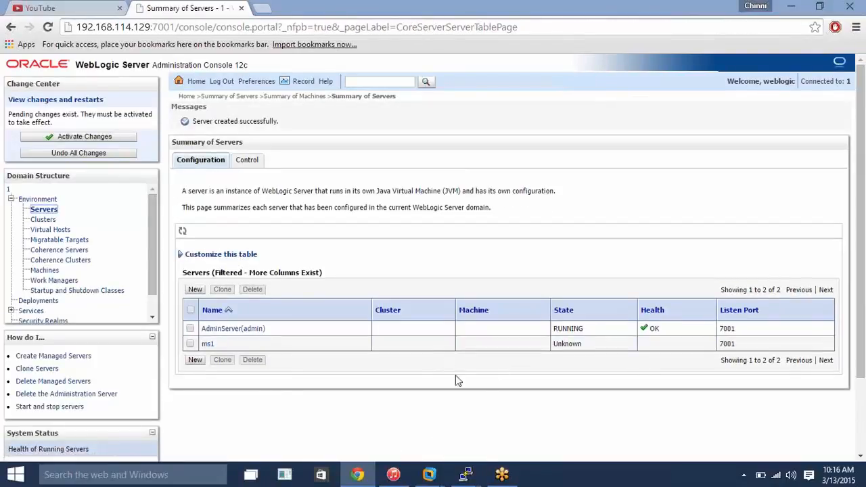
pyautogui.click(100, 138)
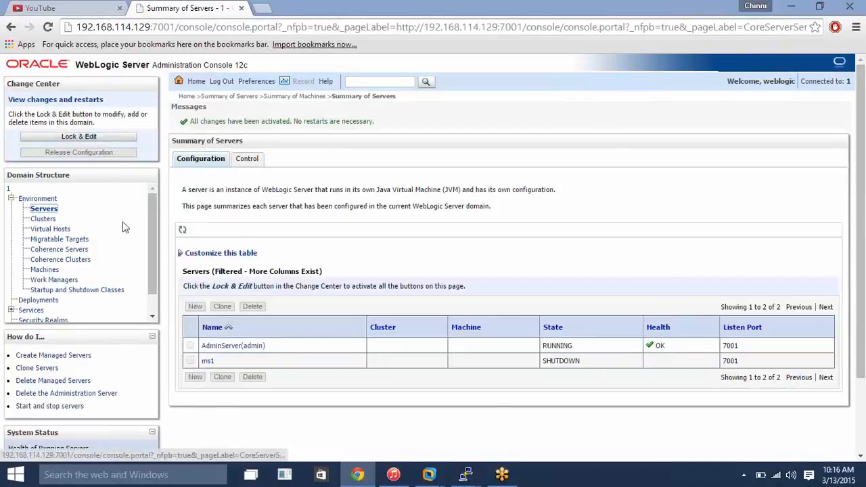
# - Try to start the managed server ms1 without a machine assigned to it
pyautogui.click(245, 160)
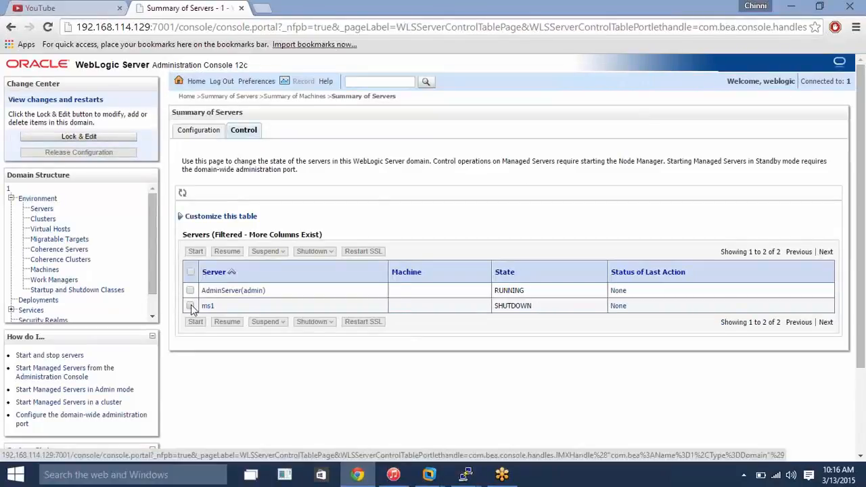
pyautogui.click(191, 307)
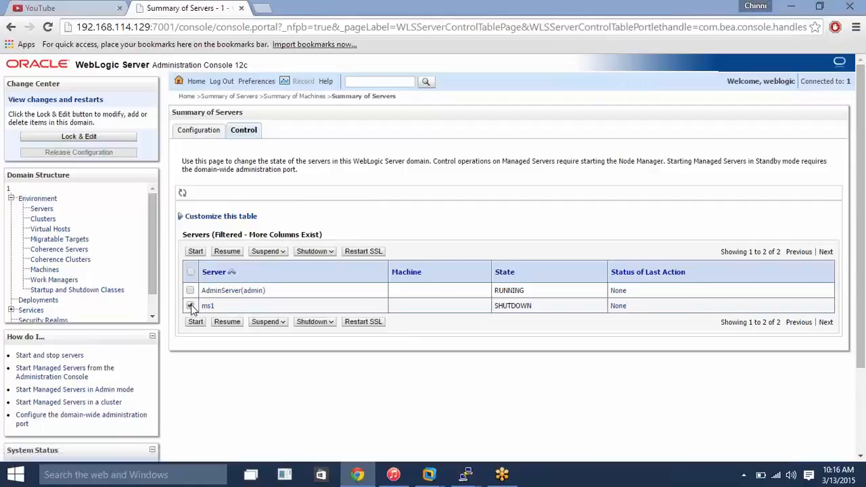
pyautogui.click(196, 252)
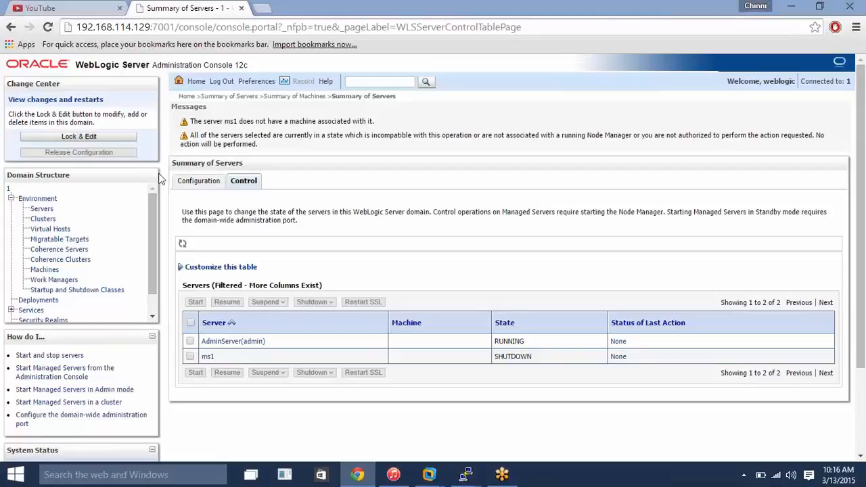
# - Begin a new machine named 192.168.114.128 with machine OS Other and proceed to its Node Manager properties
pyautogui.click(46, 272)
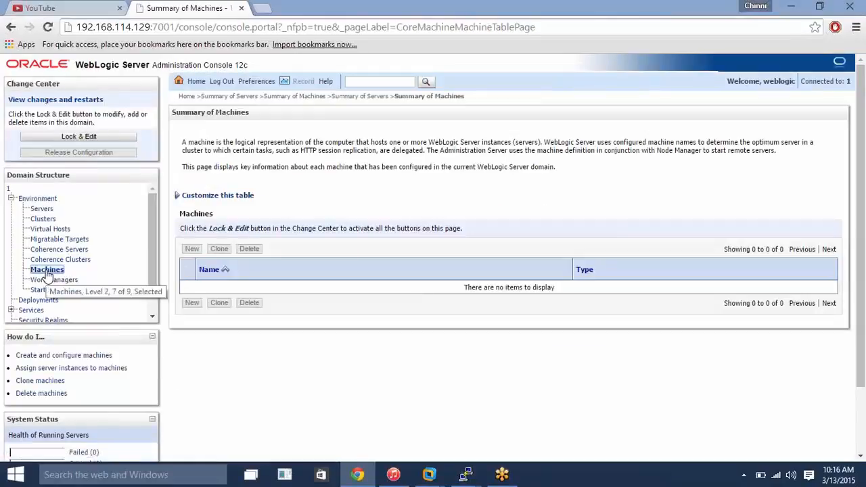
pyautogui.click(99, 137)
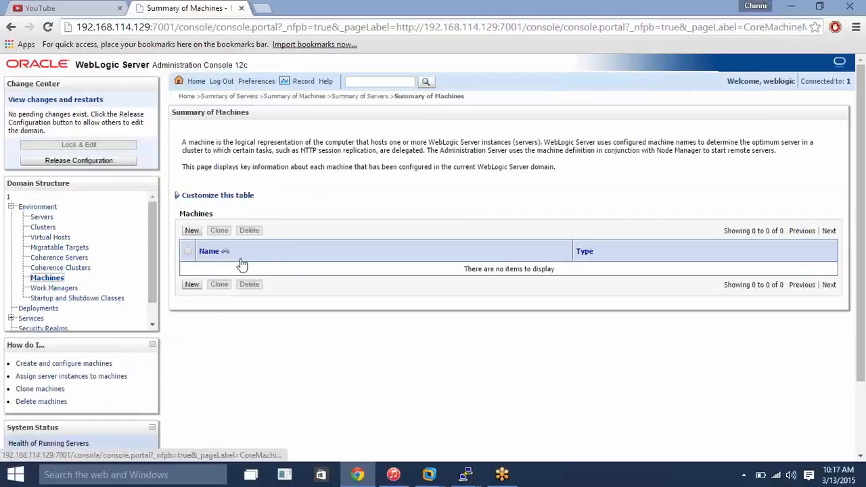
pyautogui.click(191, 231)
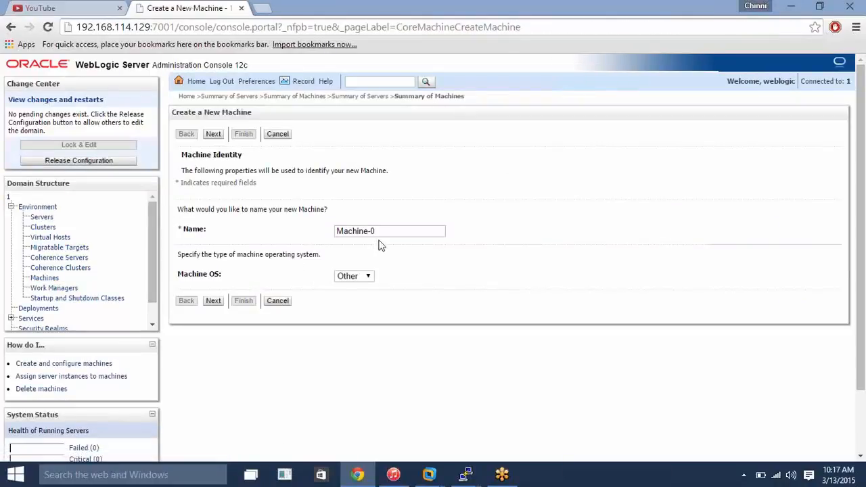
pyautogui.click(385, 231)
pyautogui.press('BackSpace')
pyautogui.press('BackSpace')
pyautogui.press('BackSpace')
pyautogui.press('BackSpace')
pyautogui.press('BackSpace')
pyautogui.press('BackSpace')
pyautogui.press('BackSpace')
pyautogui.press('BackSpace')
pyautogui.press('BackSpace')
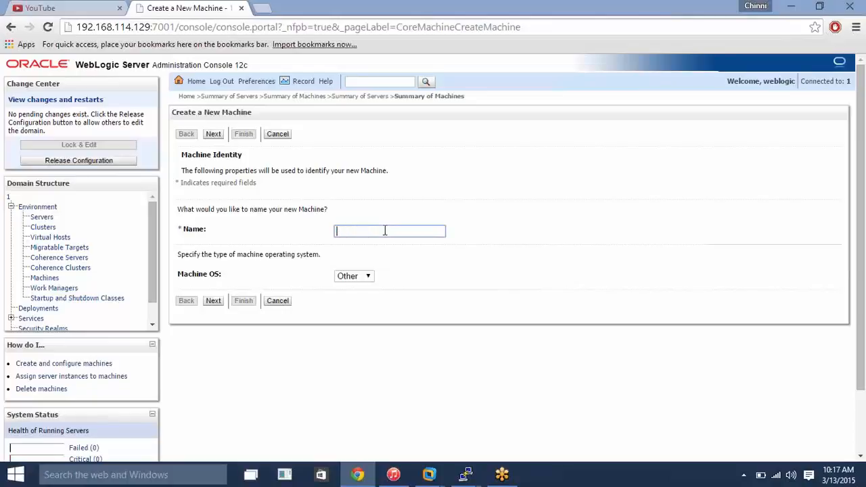
pyautogui.write('192.168.114.128')
pyautogui.click(360, 277)
pyautogui.click(359, 278)
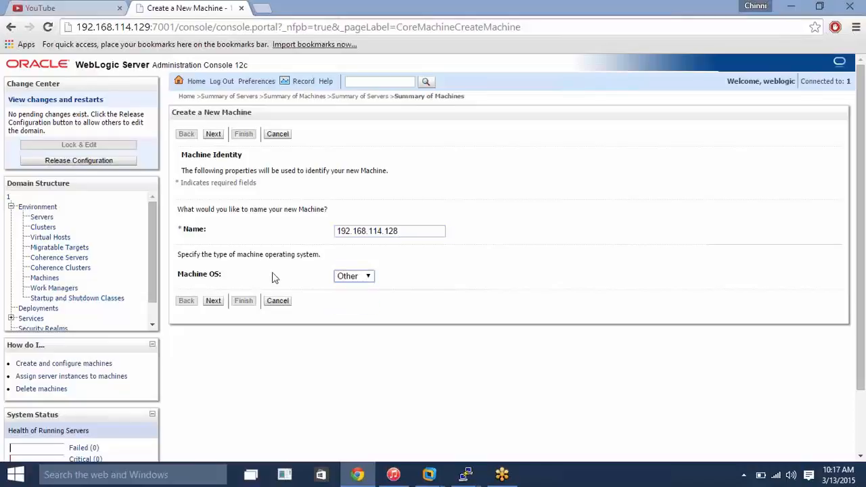
pyautogui.click(214, 300)
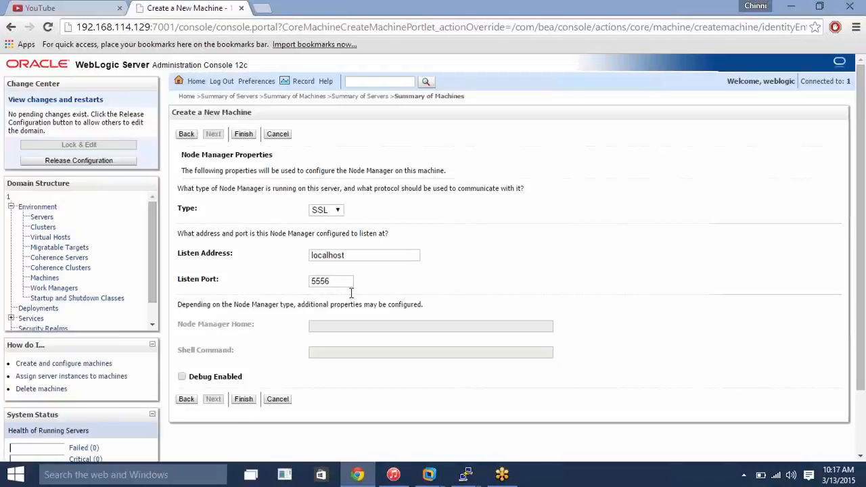
# - Set the Node Manager listen address to 192.168.114.128 and its type to Plain, finish creating the machine, and activate the changes
pyautogui.doubleClick(358, 259)
pyautogui.write('192.168.114.128')
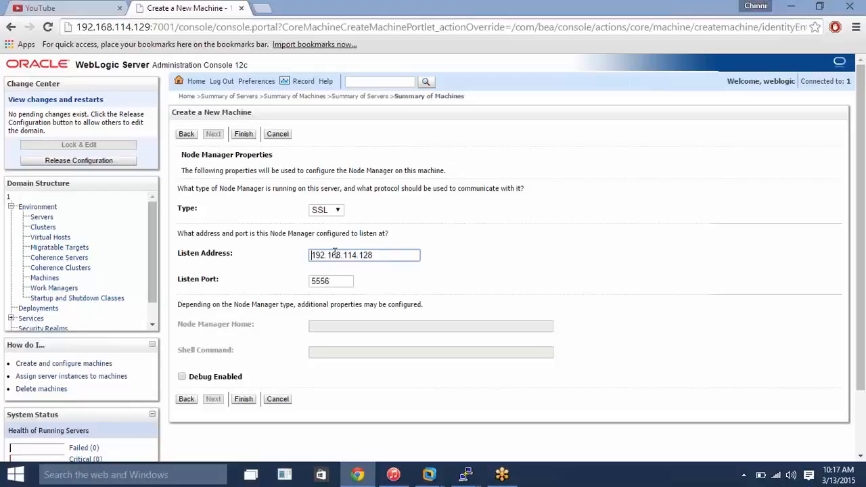
pyautogui.click(336, 210)
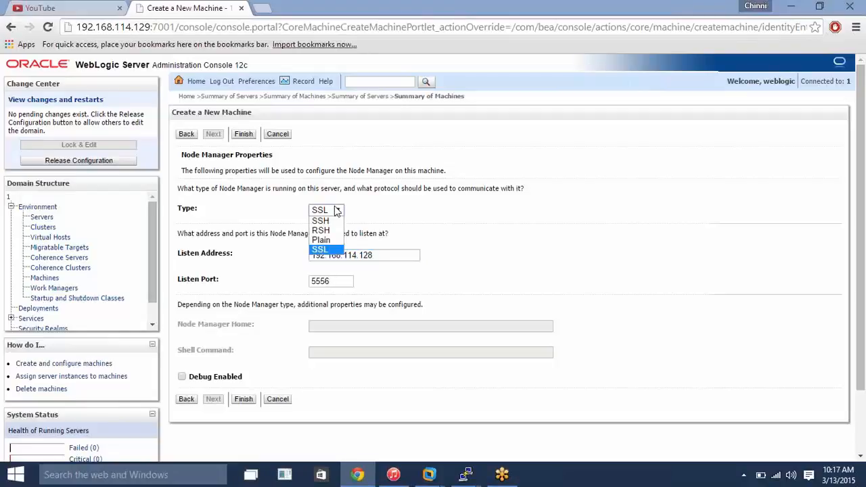
pyautogui.click(332, 241)
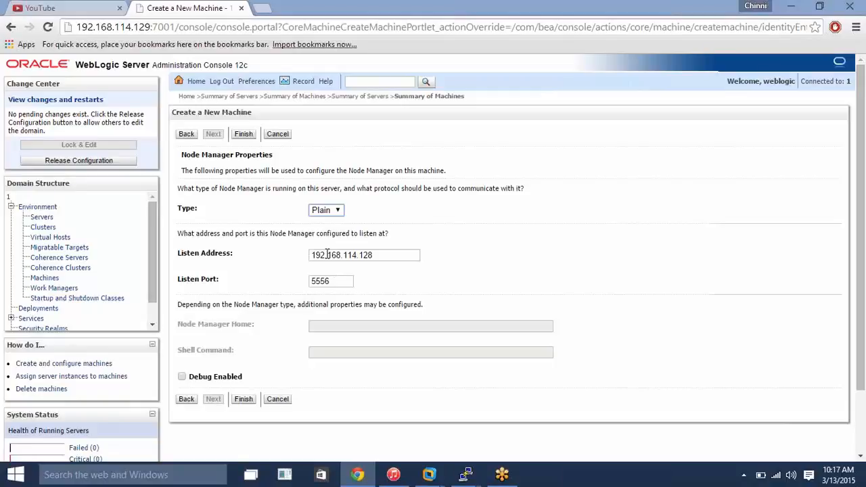
pyautogui.click(326, 212)
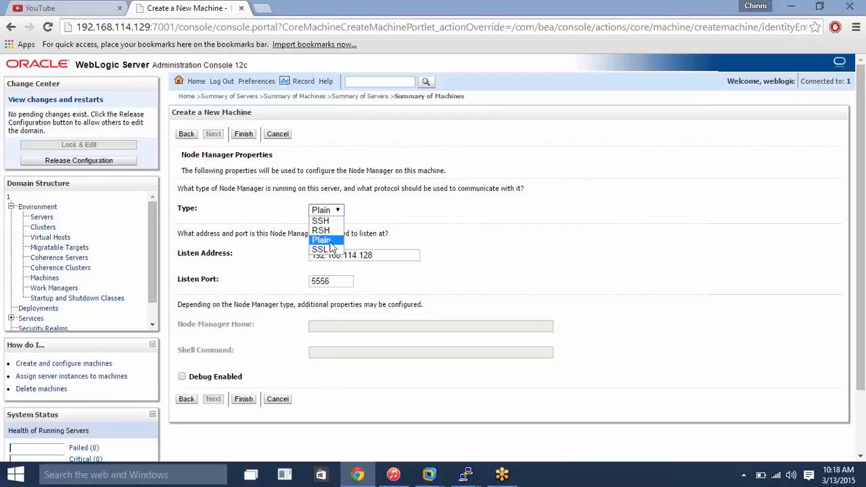
pyautogui.click(329, 241)
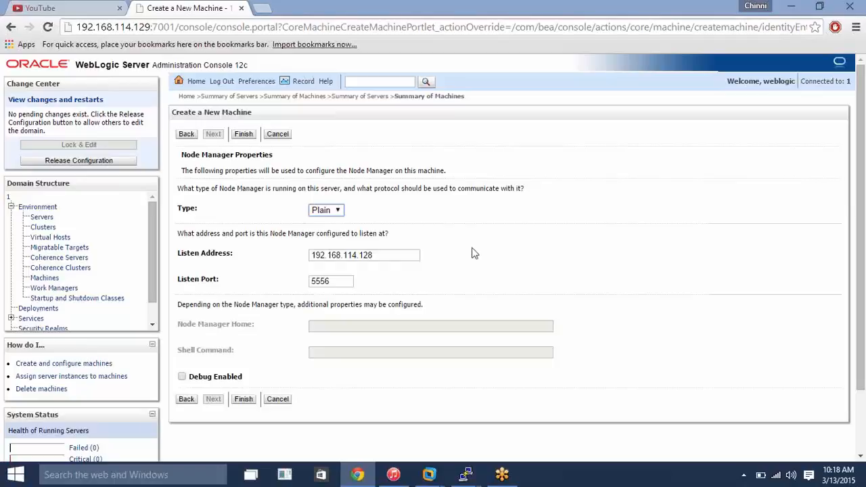
pyautogui.click(242, 400)
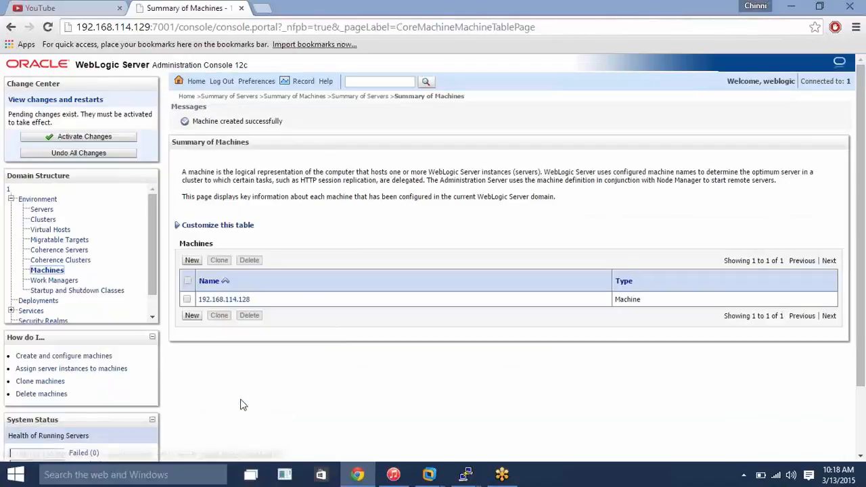
pyautogui.click(111, 138)
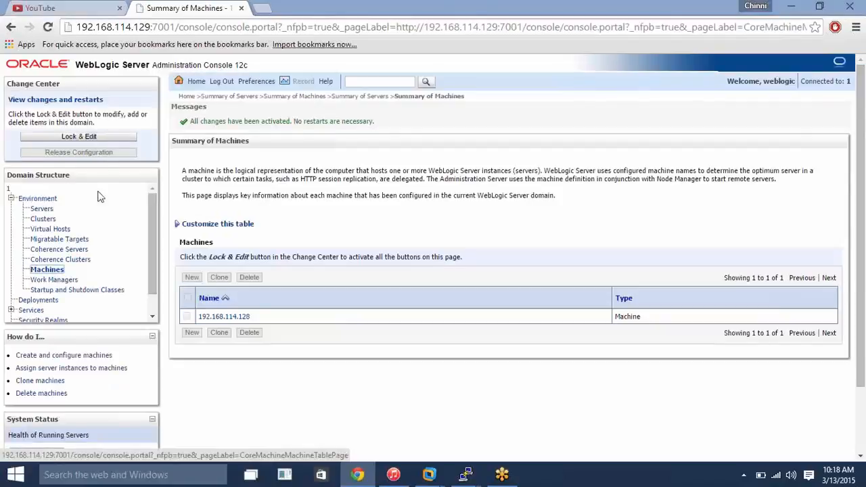
# - Lock the domain configuration for editing and open the settings of managed server ms1
pyautogui.click(97, 140)
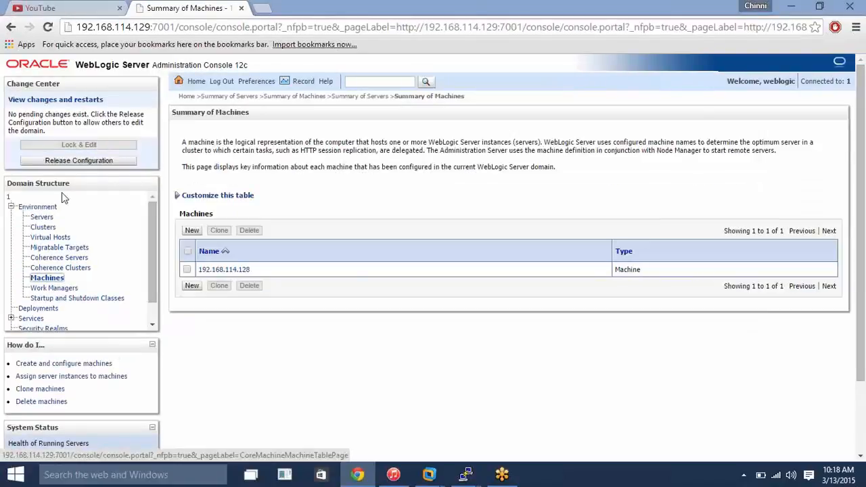
pyautogui.click(41, 217)
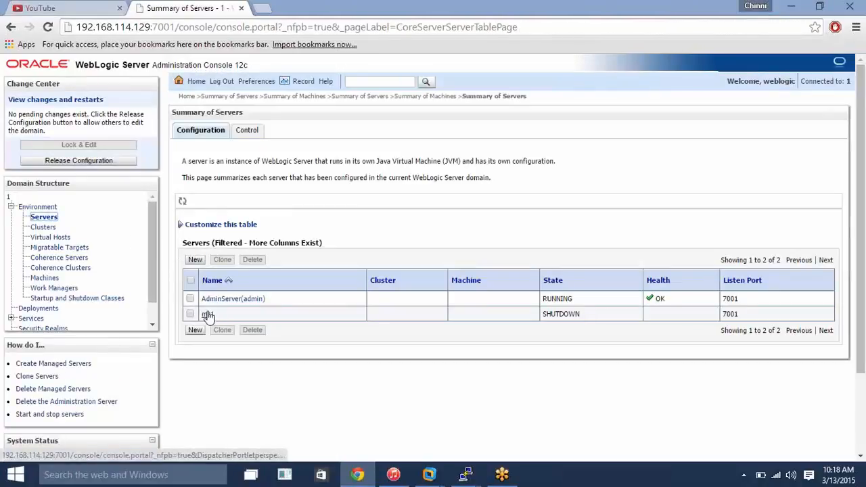
pyautogui.click(208, 316)
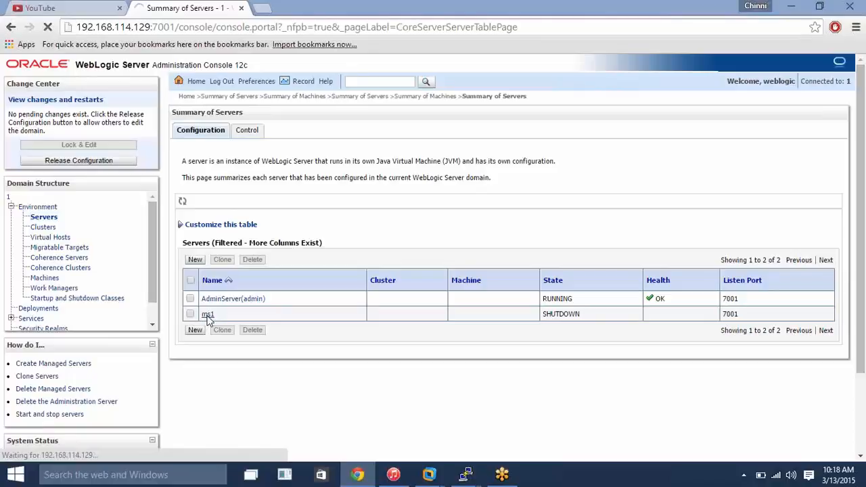